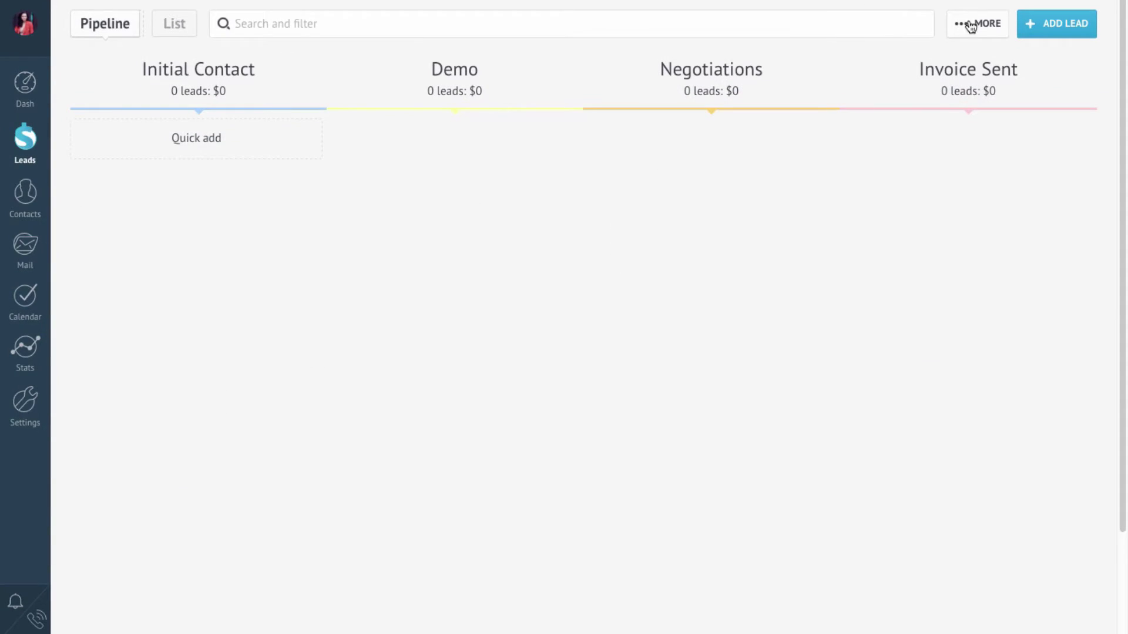
In the Digital pipeline, add a Send email action to Demo using the After Demo template
{"action": "left_click", "coordinate": [970, 25]}
{"action": "left_click", "coordinate": [815, 171]}
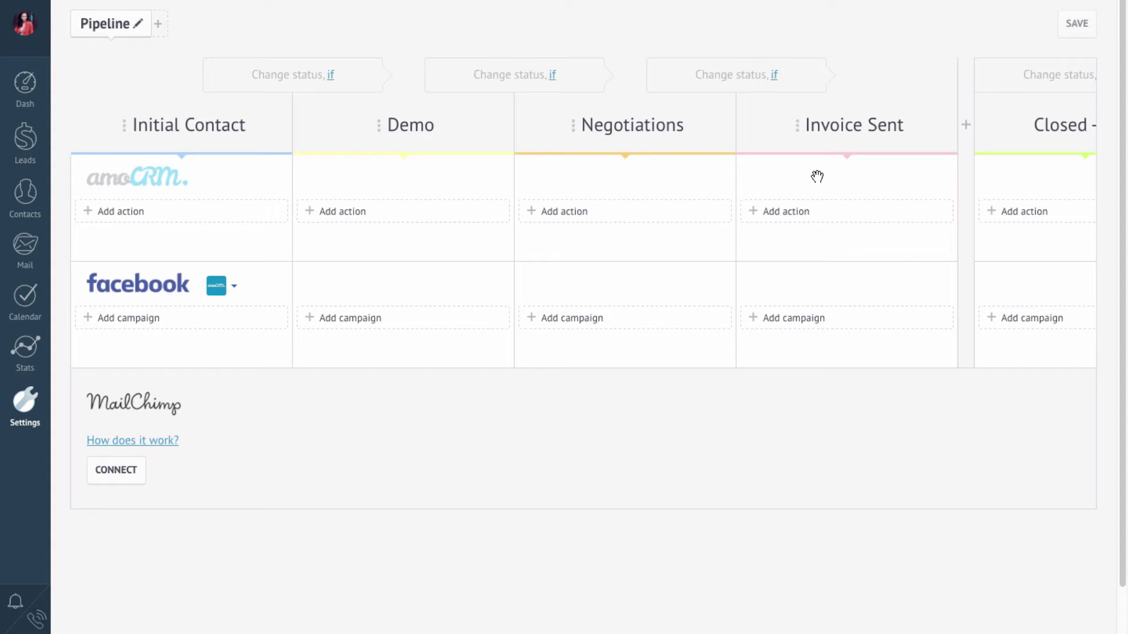
{"action": "left_click", "coordinate": [352, 213]}
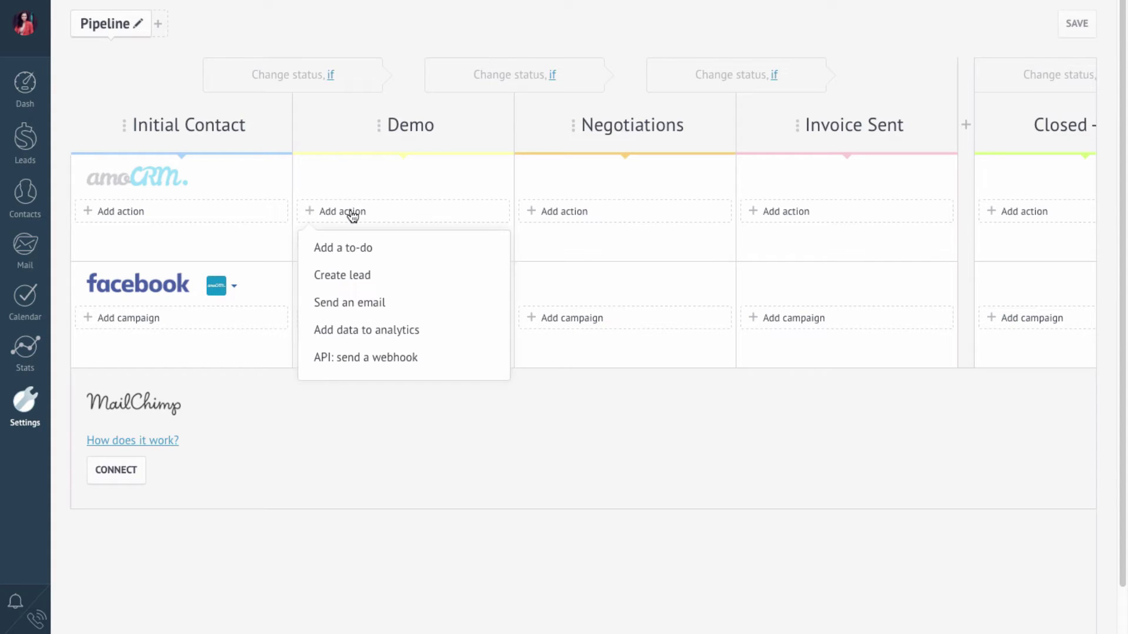
{"action": "left_click", "coordinate": [346, 304]}
{"action": "left_click", "coordinate": [344, 307]}
{"action": "left_click", "coordinate": [345, 329]}
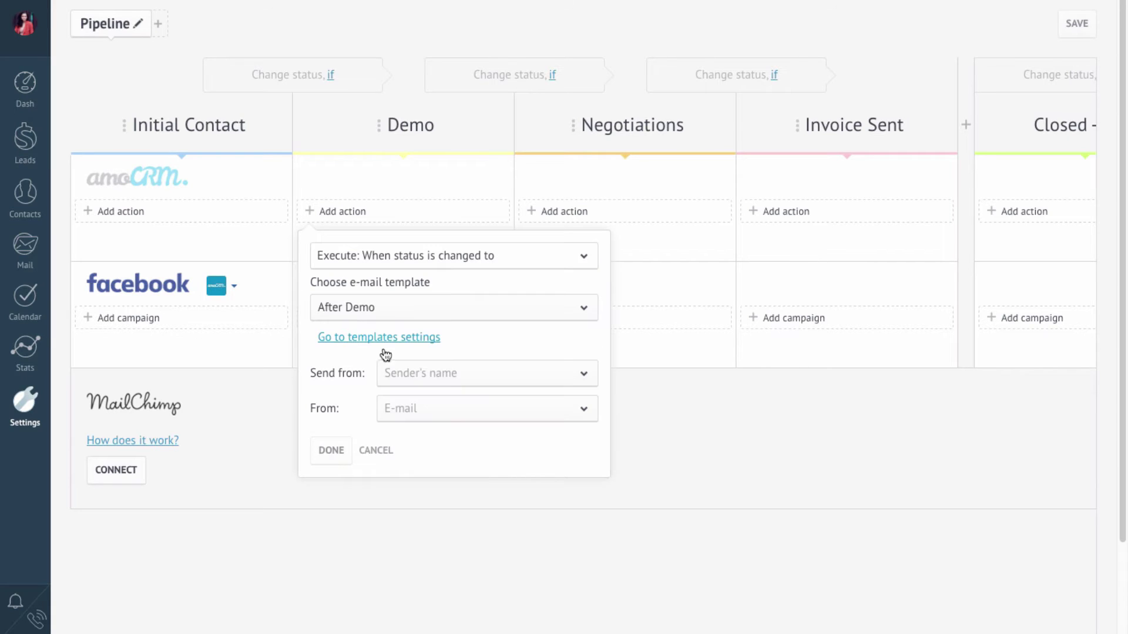
Set the demo user and their address as sender, confirm, and set the Demo trigger to Incoming call
{"action": "left_click", "coordinate": [449, 385]}
{"action": "scroll", "coordinate": [449, 385], "scroll_direction": "down", "scroll_amount": 2}
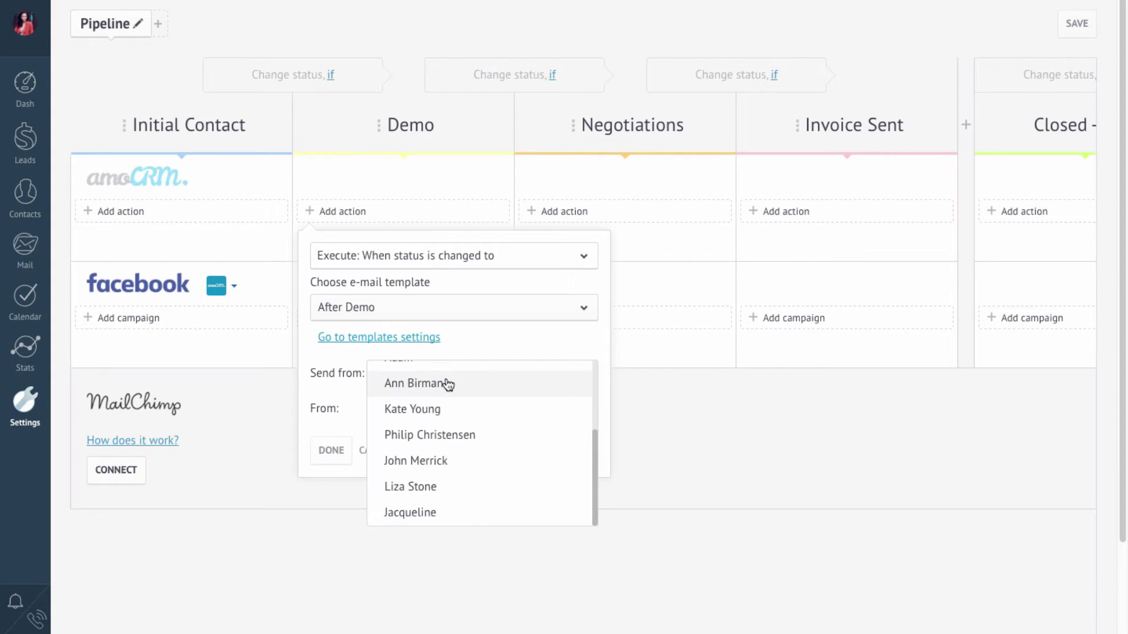
{"action": "left_click", "coordinate": [424, 514]}
{"action": "left_click", "coordinate": [425, 411]}
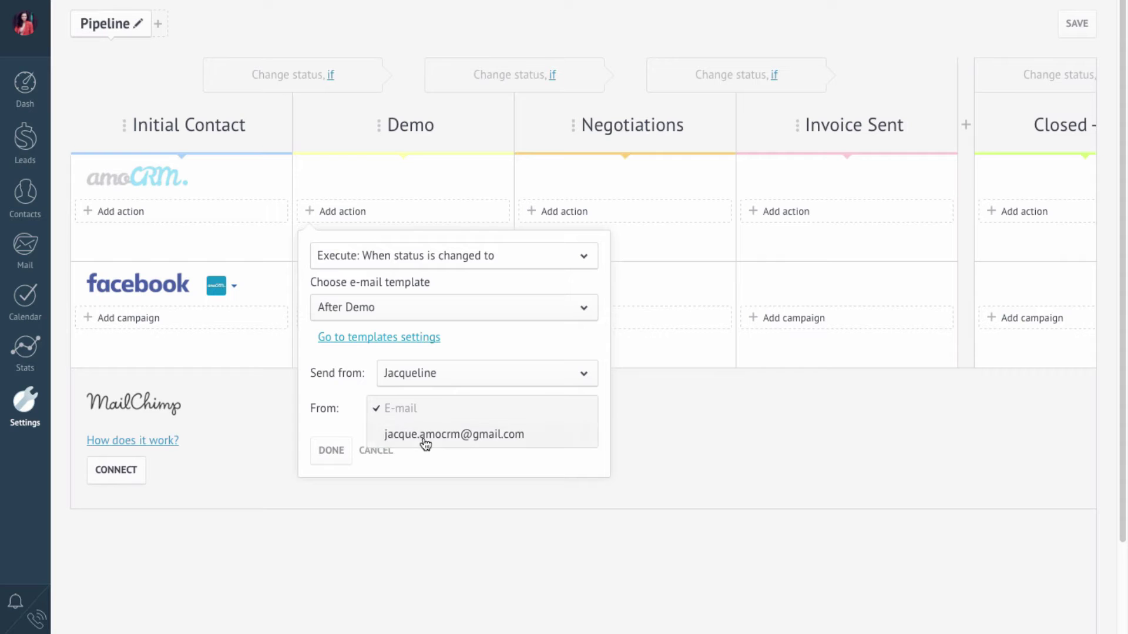
{"action": "left_click", "coordinate": [425, 440]}
{"action": "left_click", "coordinate": [331, 452]}
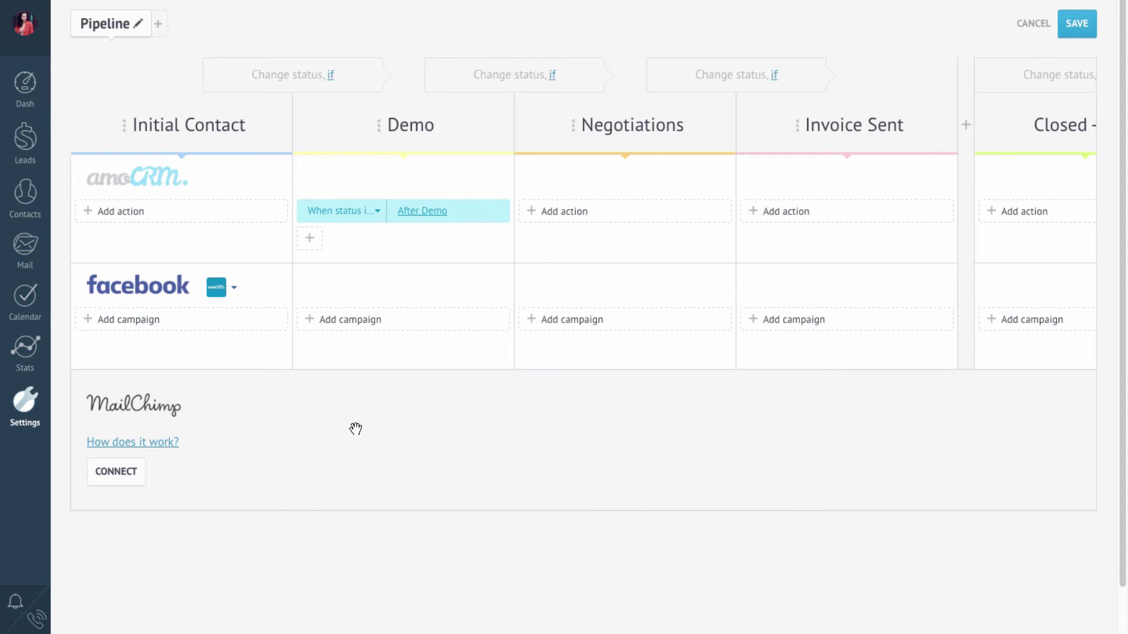
{"action": "left_click", "coordinate": [552, 75]}
{"action": "left_click", "coordinate": [511, 154]}
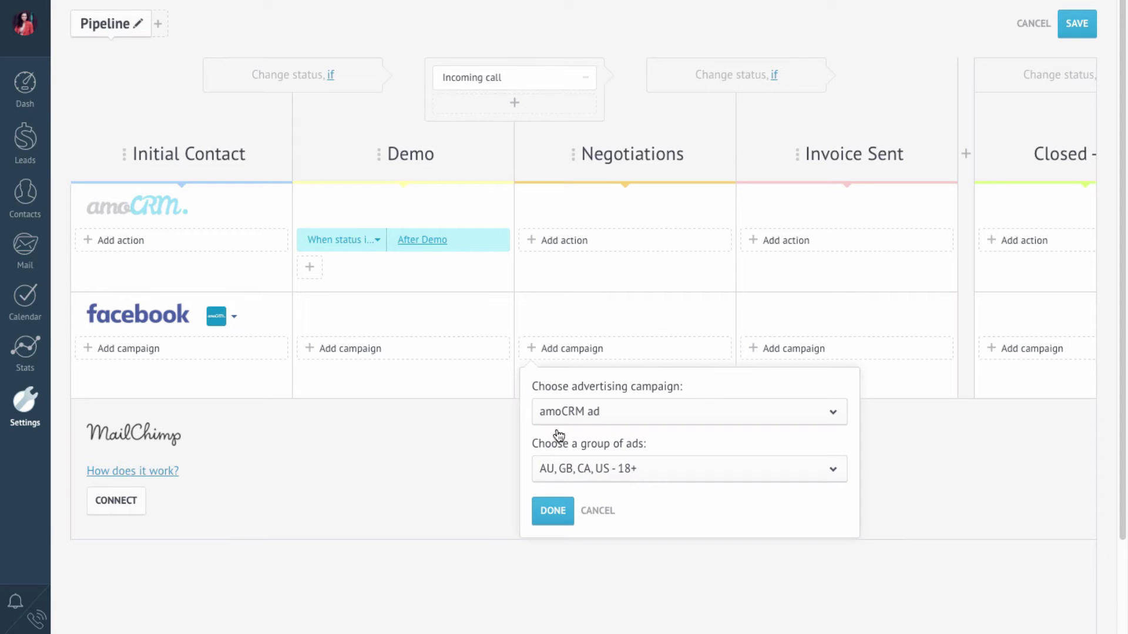
{"action": "left_click", "coordinate": [551, 509]}
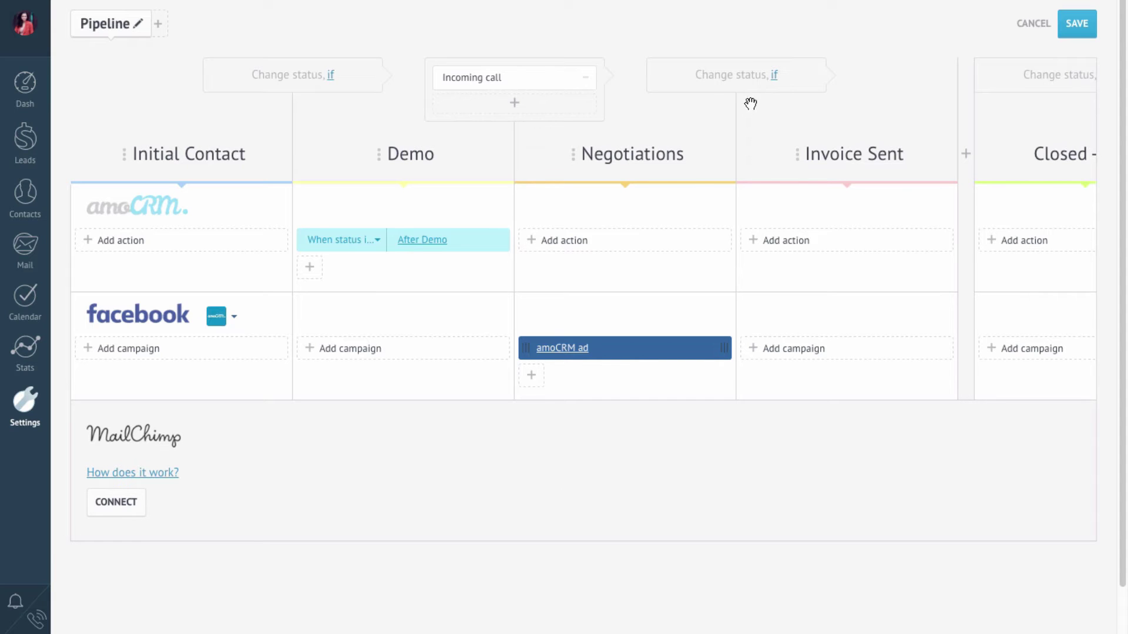
{"action": "left_click", "coordinate": [774, 76]}
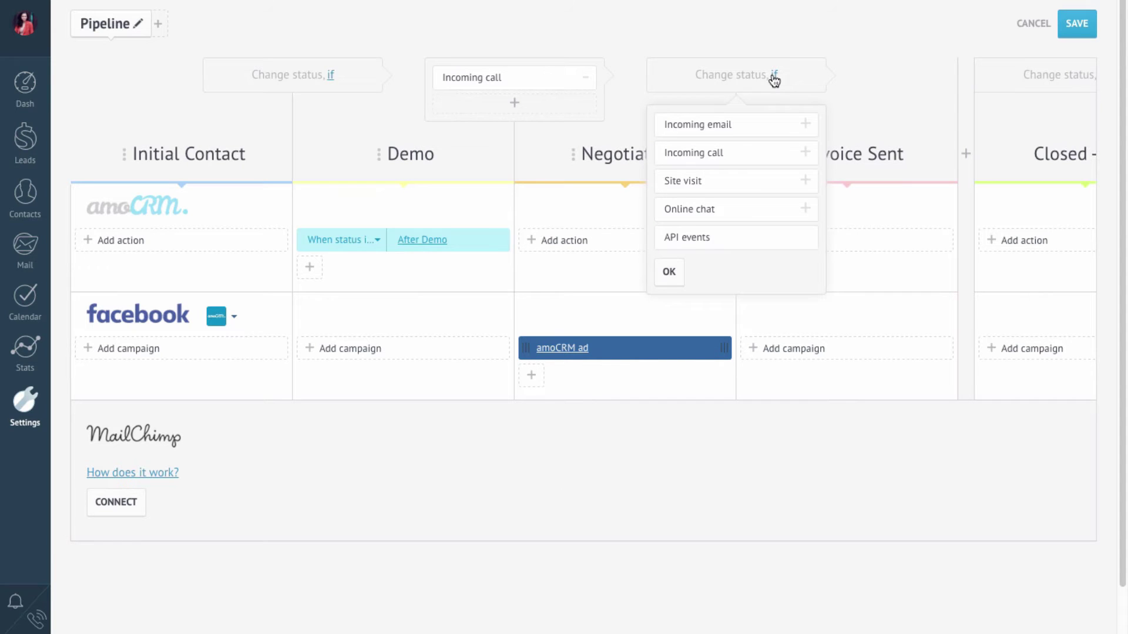
{"action": "left_click", "coordinate": [702, 183]}
{"action": "type", "text": "https://www.amocrm.com/"}
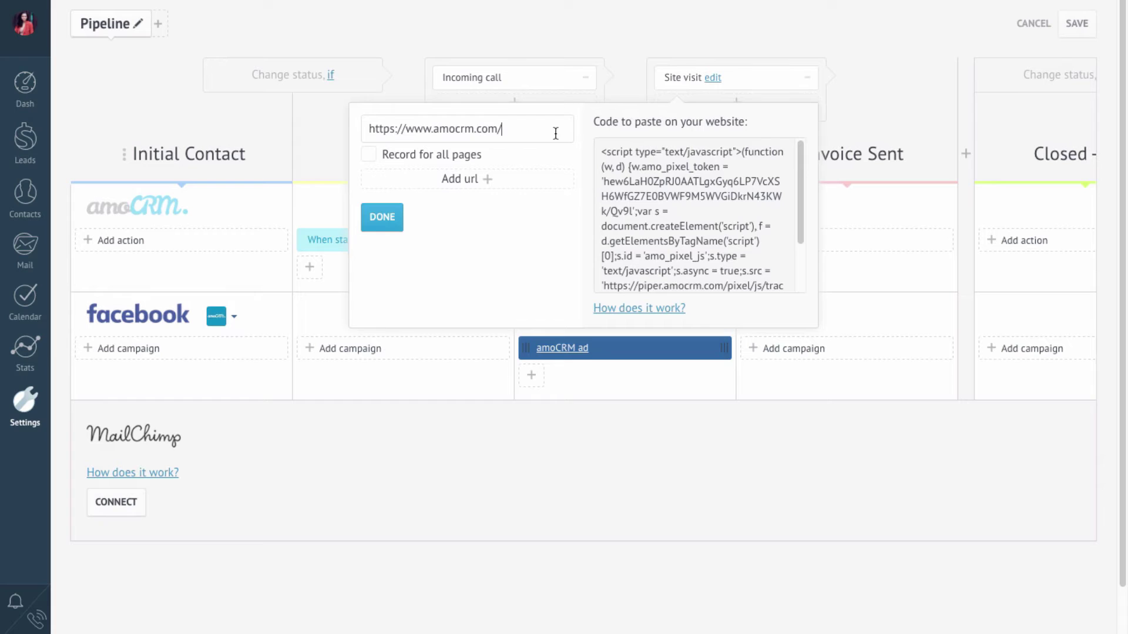
{"action": "left_click", "coordinate": [382, 219]}
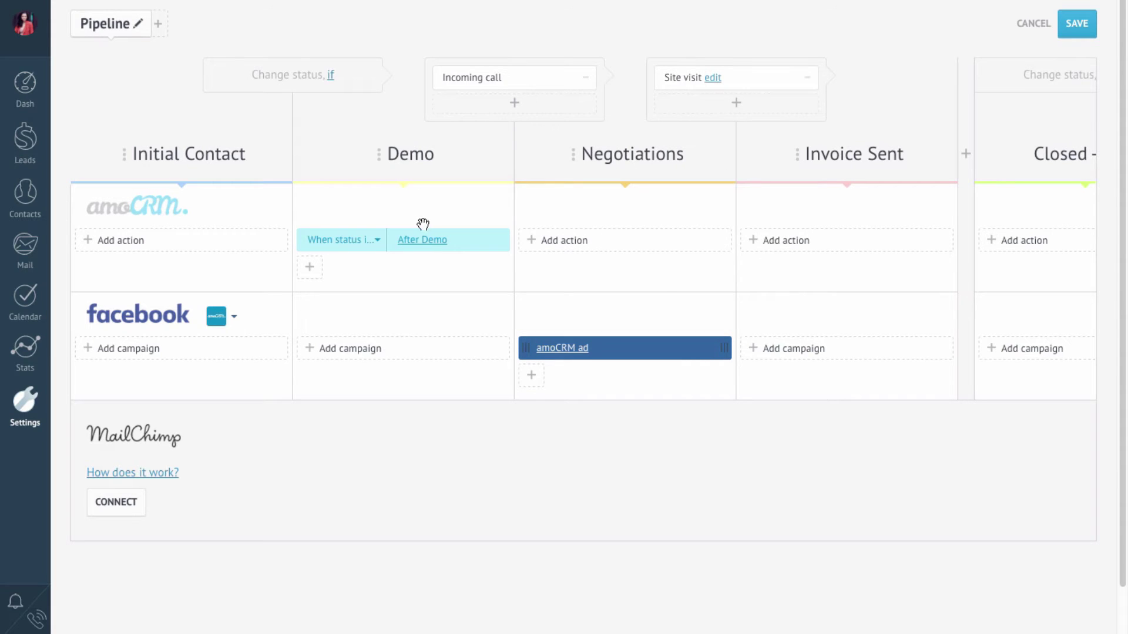
{"action": "left_click", "coordinate": [789, 241]}
Add a Follow-up to-do 'to call a client' assigned to the demo user under Invoice Sent
{"action": "left_click", "coordinate": [795, 275]}
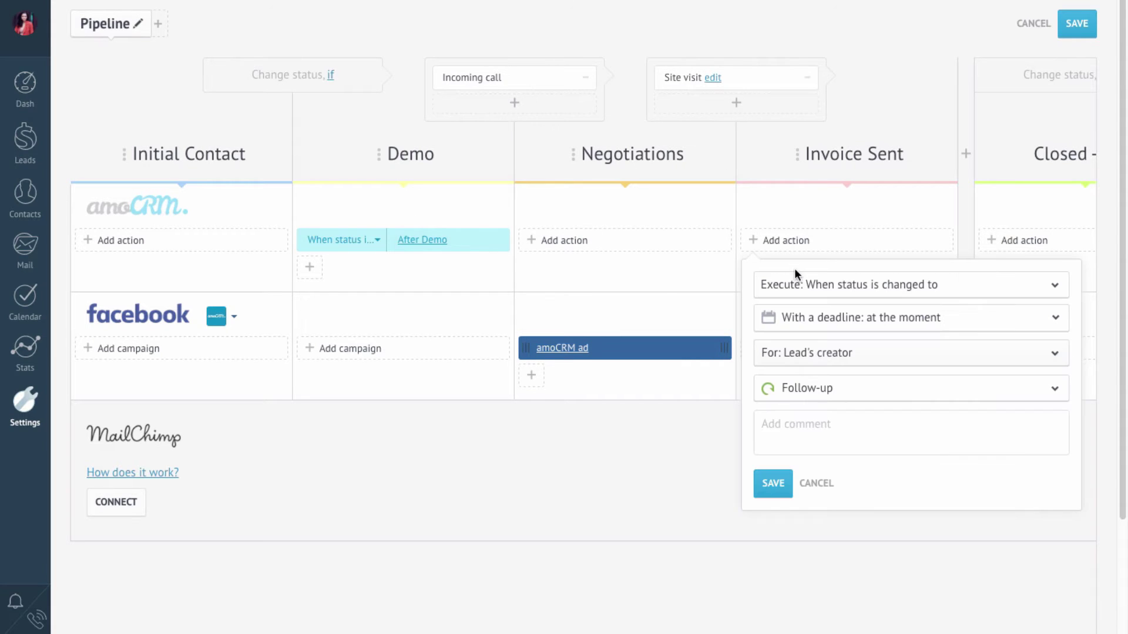
{"action": "left_click", "coordinate": [816, 354]}
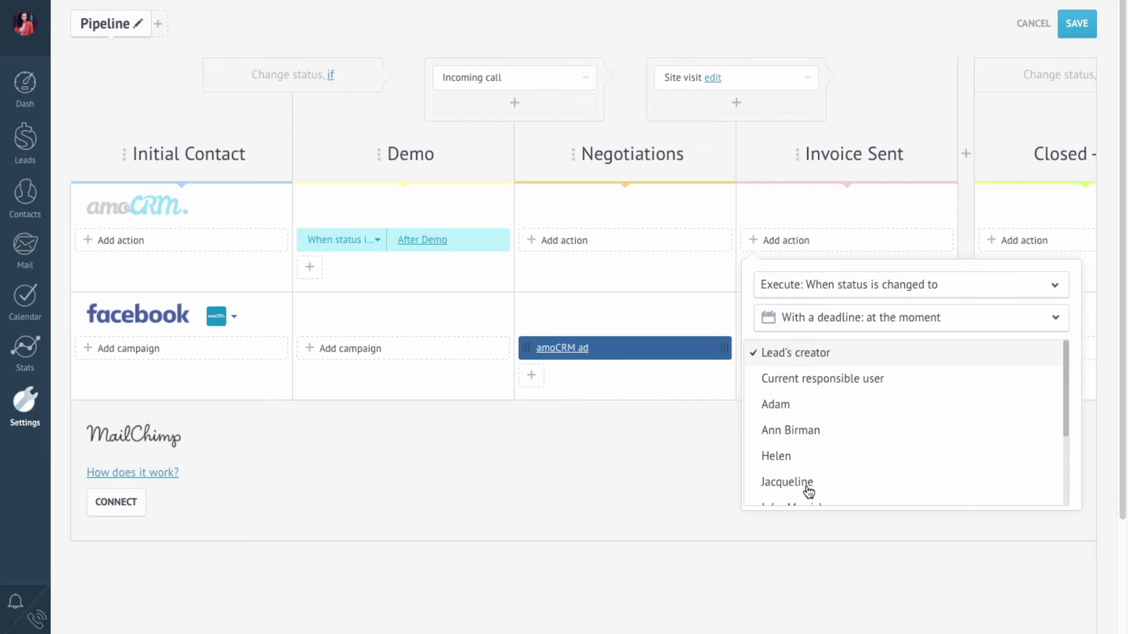
{"action": "left_click", "coordinate": [787, 482]}
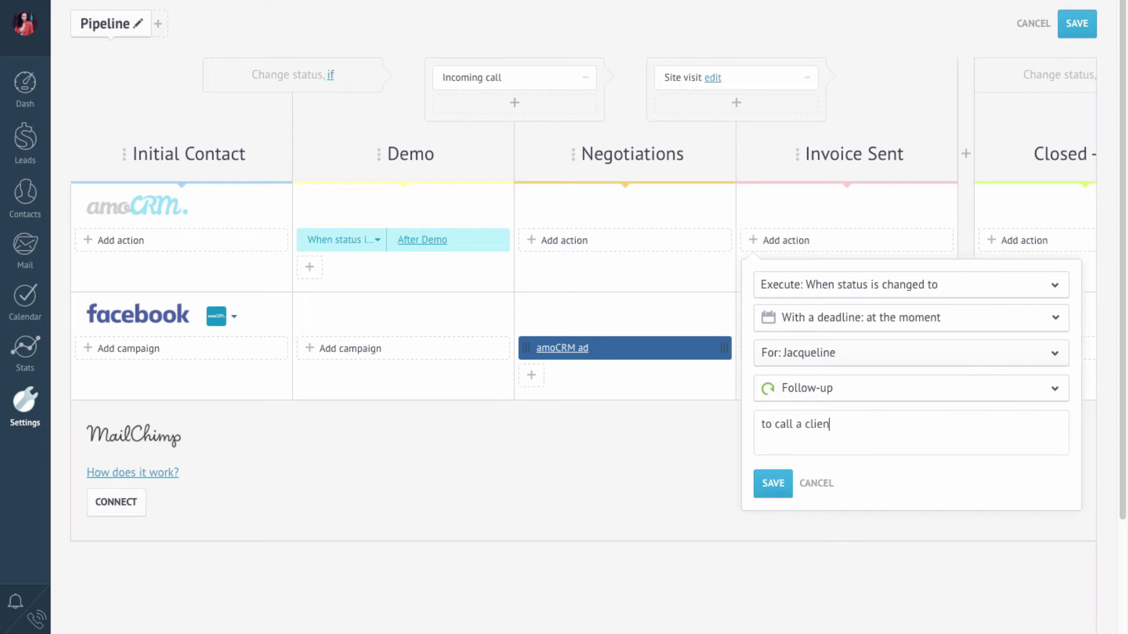
{"action": "left_click", "coordinate": [773, 483]}
{"action": "left_click_drag", "start_coordinate": [768, 478], "coordinate": [392, 458]}
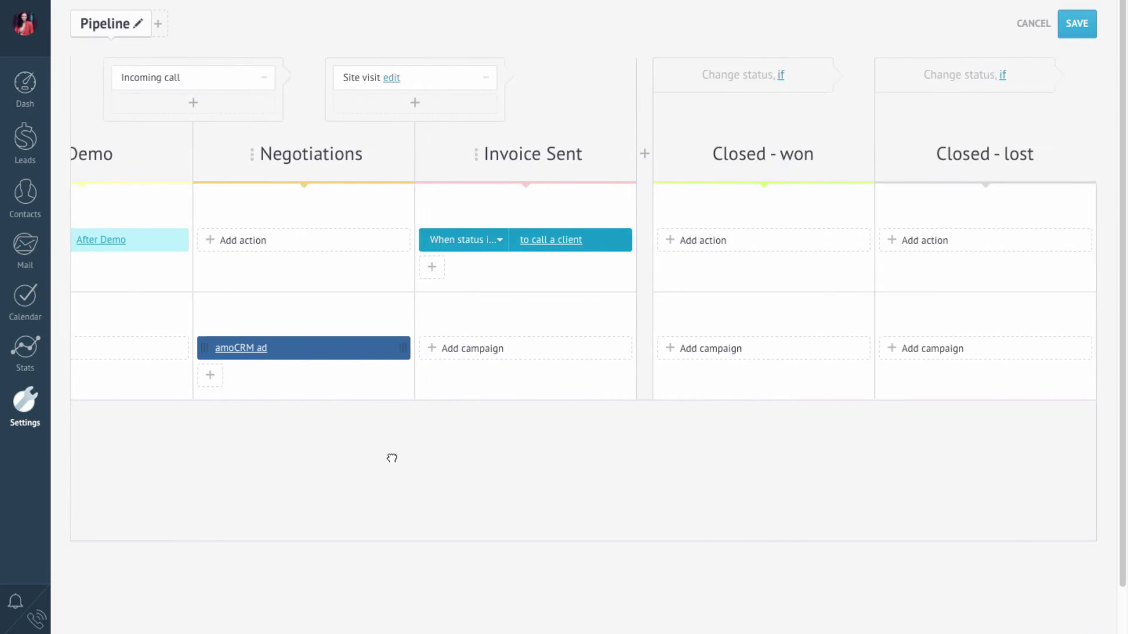
Give Closed - won an Add data to analytics action and save the pipeline
{"action": "left_click", "coordinate": [692, 247]}
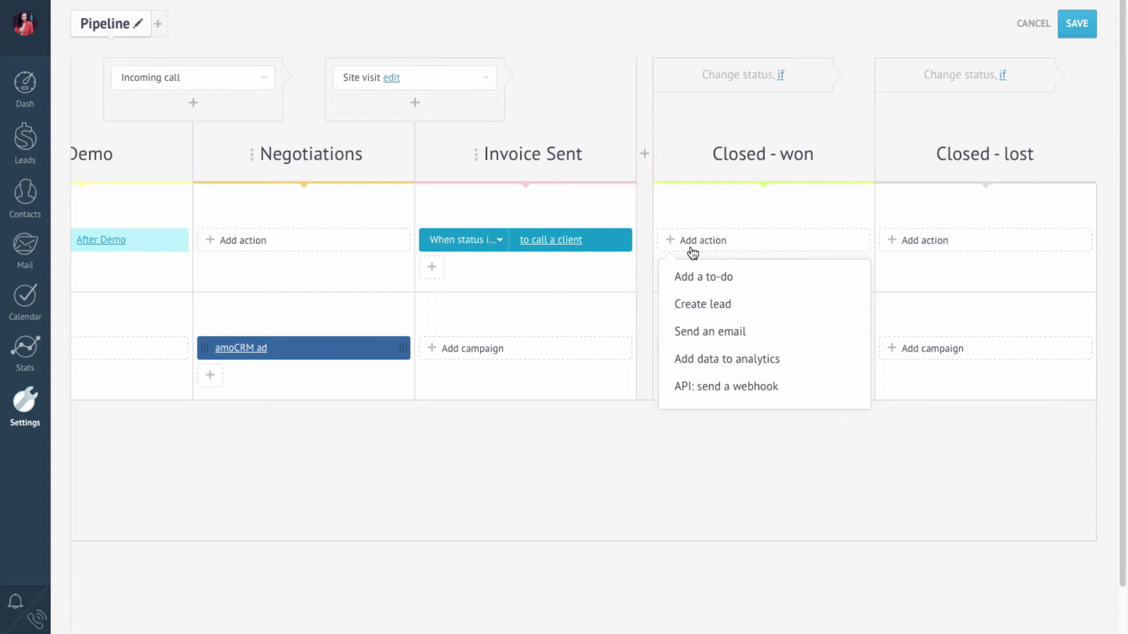
{"action": "left_click", "coordinate": [705, 361]}
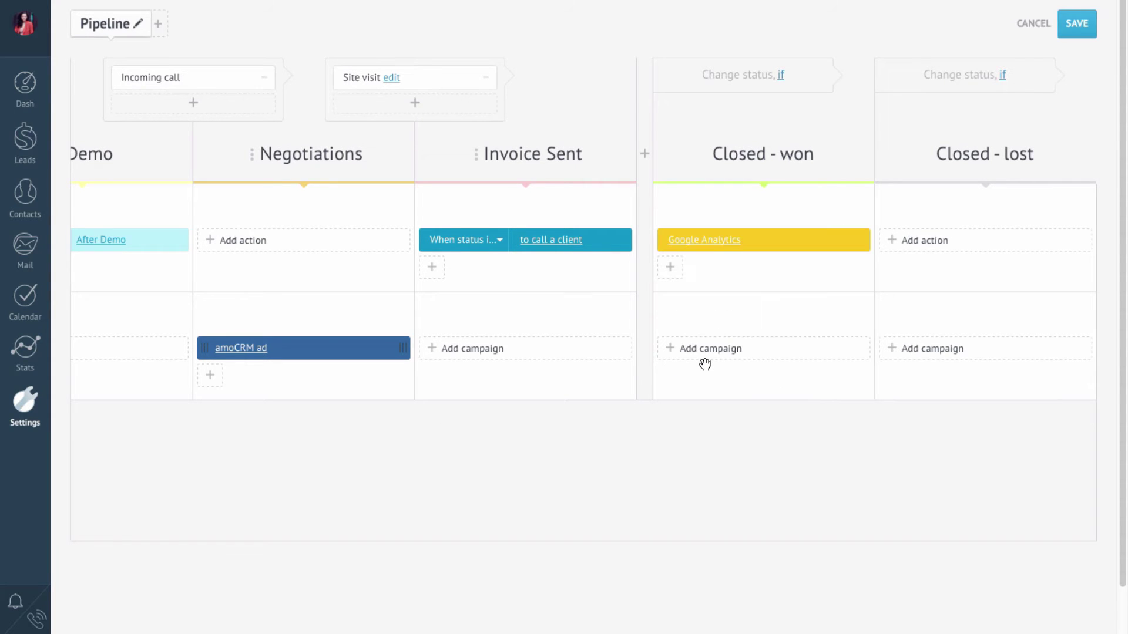
{"action": "left_click", "coordinate": [1084, 32]}
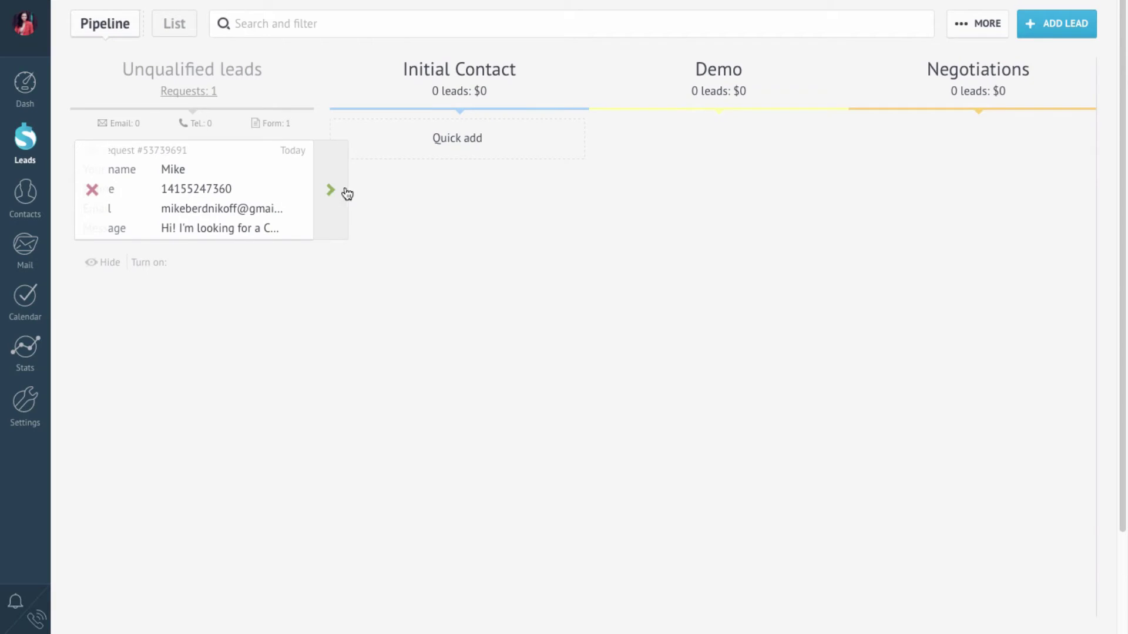
Accept the unqualified site request as a lead and drag it from Initial Contact into Demo
{"action": "left_click", "coordinate": [333, 192]}
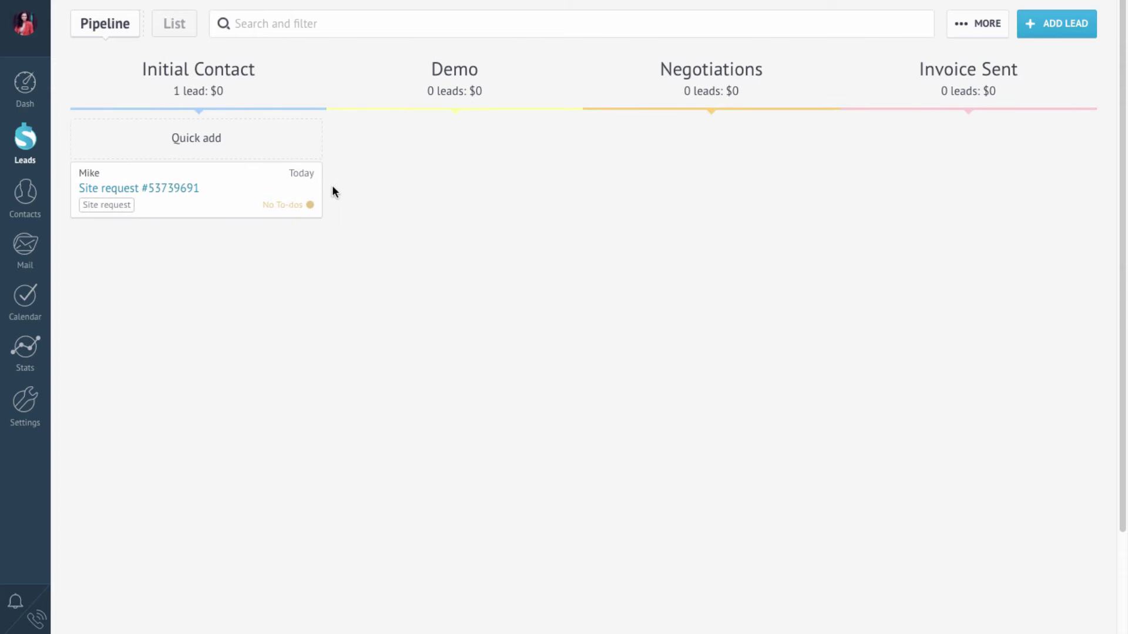
{"action": "left_click_drag", "start_coordinate": [216, 179], "coordinate": [419, 130]}
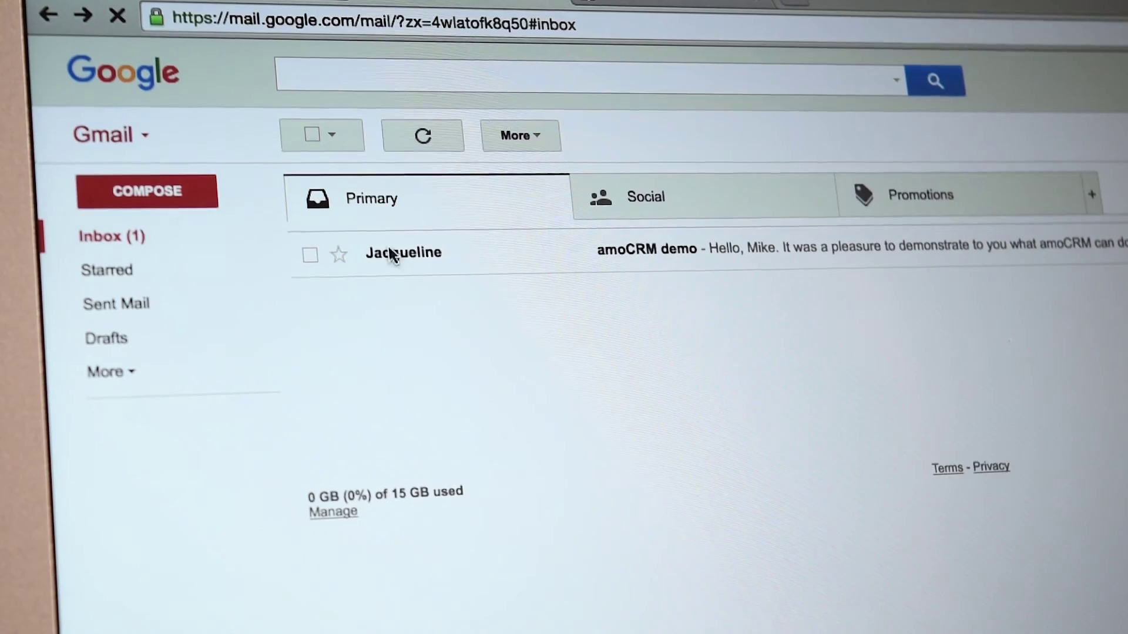
Open the amoCRM demo email in Mail
{"action": "left_click", "coordinate": [390, 254]}
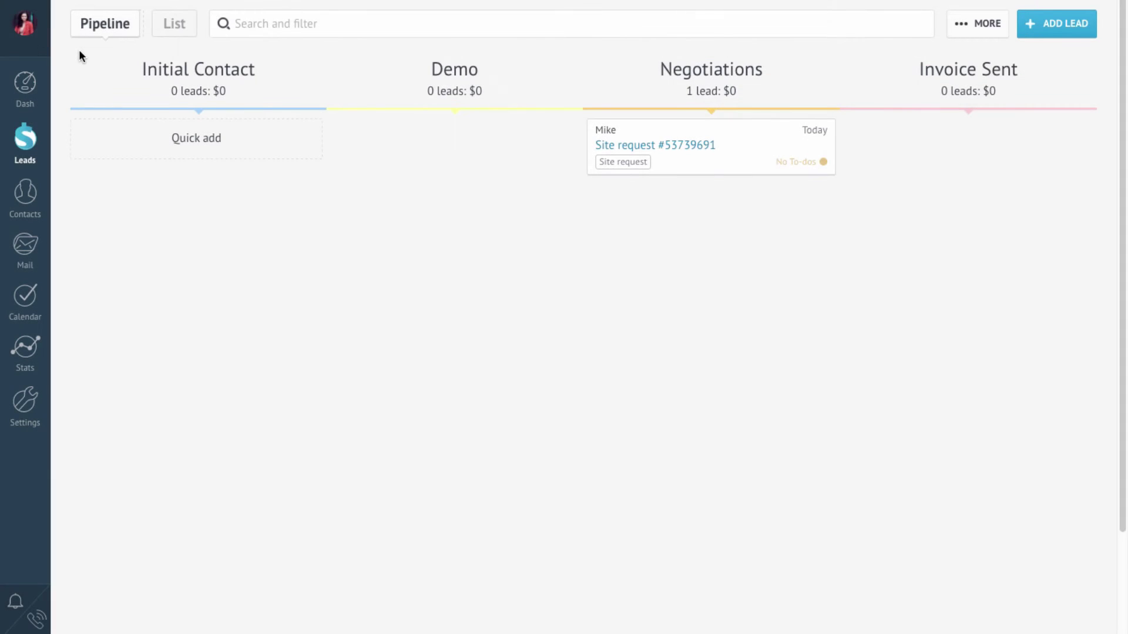
Open the Site request lead and review its history of email, call and Facebook audience events
{"action": "left_click", "coordinate": [658, 147]}
{"action": "scroll", "coordinate": [657, 187], "scroll_direction": "down", "scroll_amount": 5}
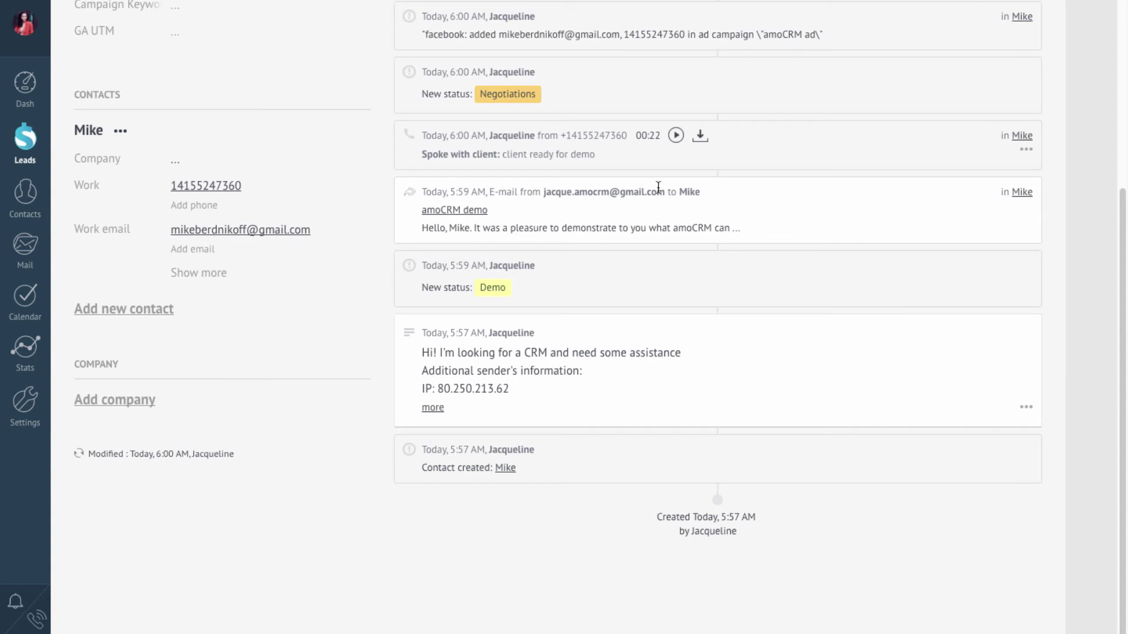
{"action": "scroll", "coordinate": [658, 186], "scroll_direction": "up", "scroll_amount": 5}
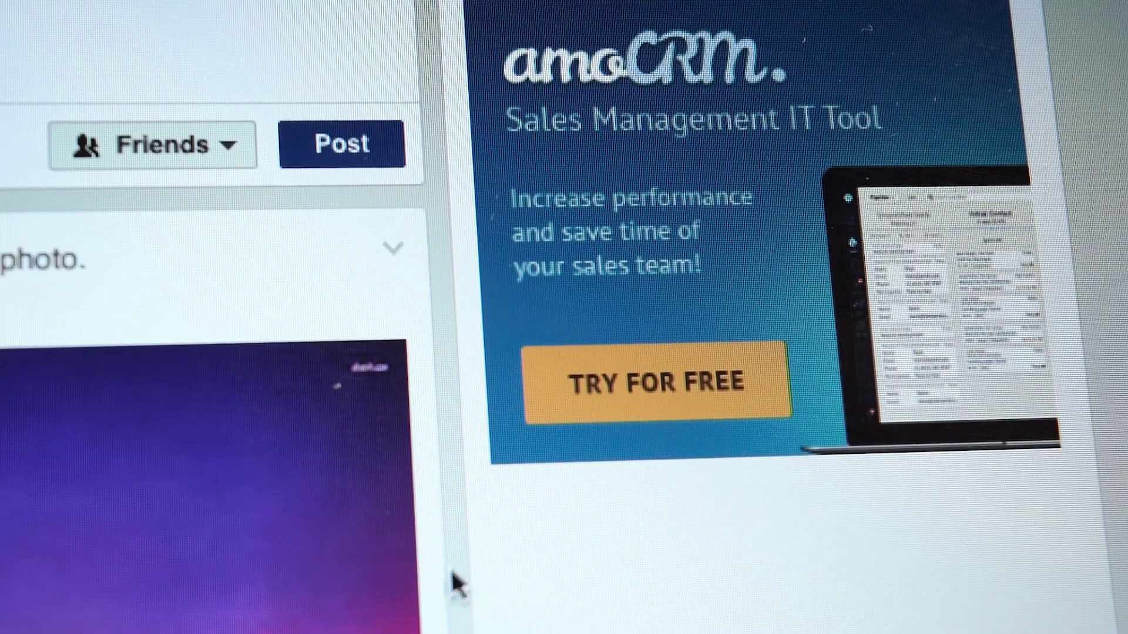
Follow the TRY FOR FREE offer on the amoCRM Facebook ad
{"action": "left_click", "coordinate": [643, 395]}
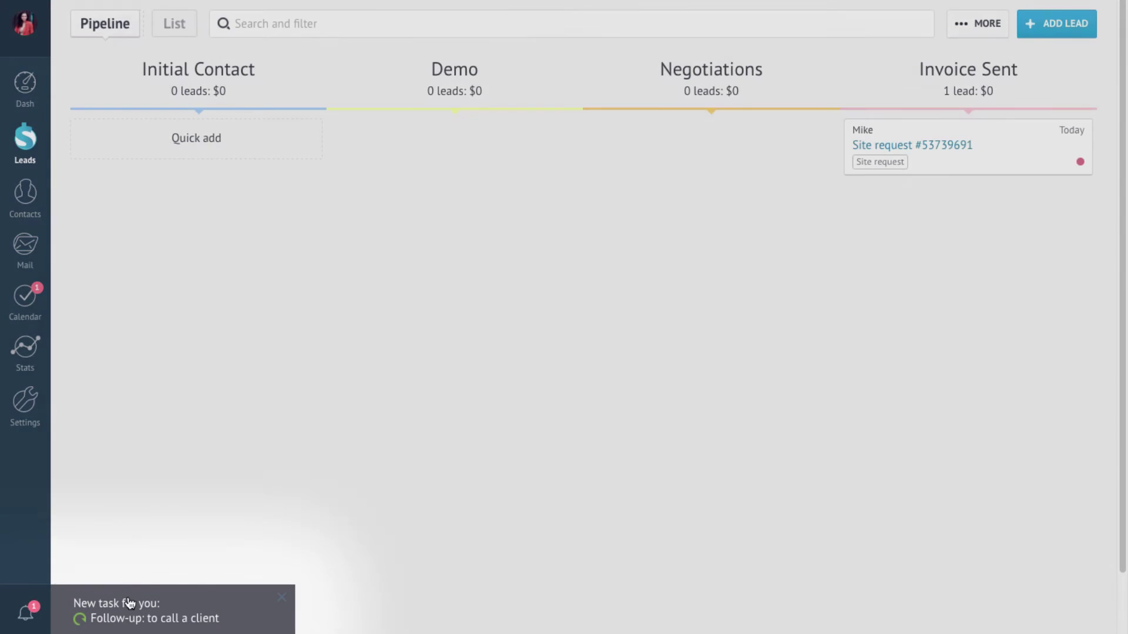
Open the lead from the task alert, call the contact's work phone, and close it as won
{"action": "left_click", "coordinate": [129, 603]}
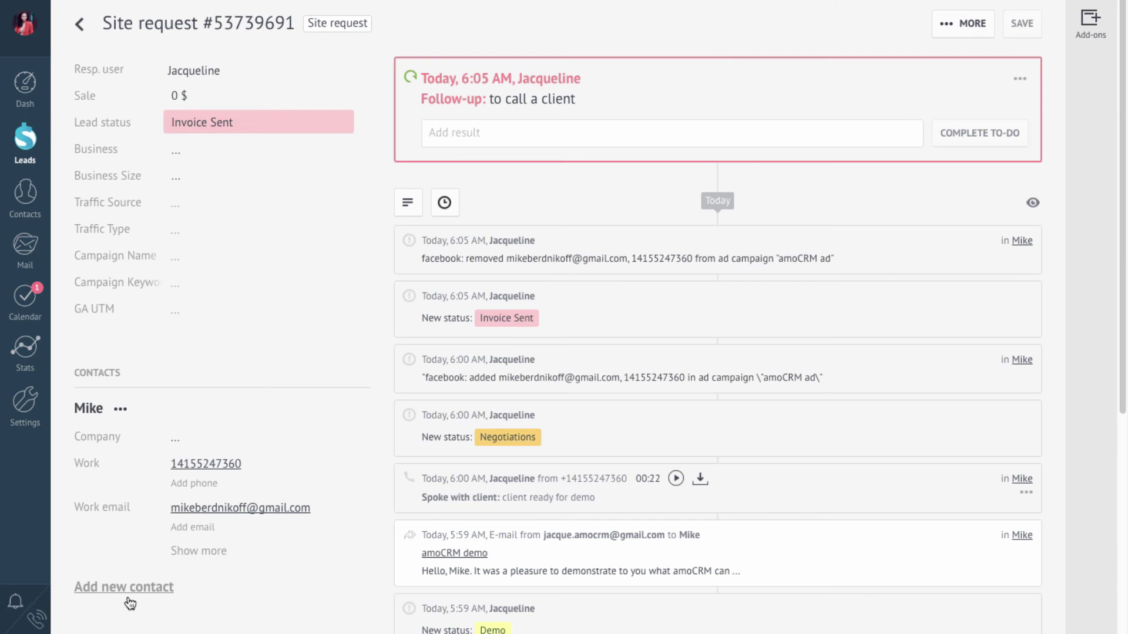
{"action": "left_click", "coordinate": [194, 465]}
{"action": "left_click", "coordinate": [195, 499]}
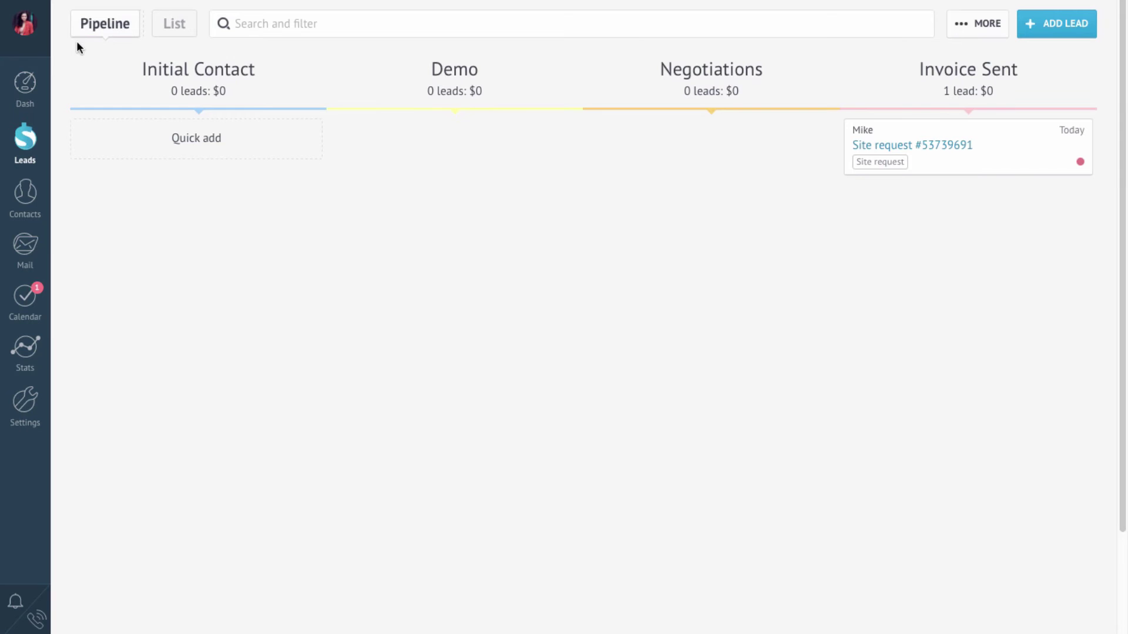
{"action": "left_click_drag", "start_coordinate": [906, 159], "coordinate": [984, 625]}
{"action": "left_click", "coordinate": [486, 351]}
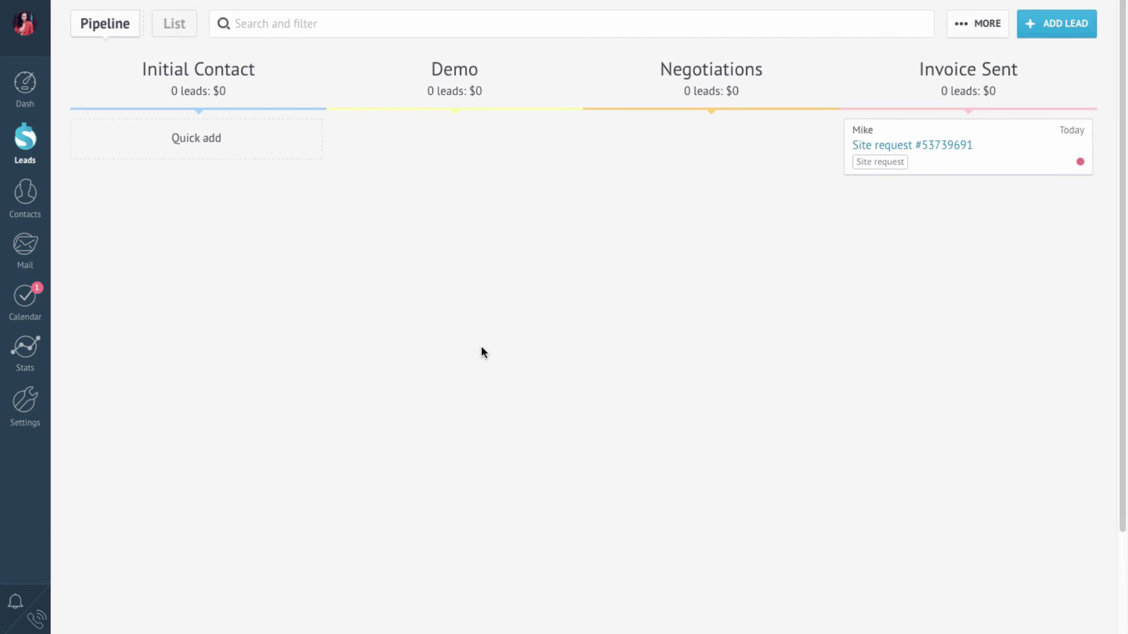